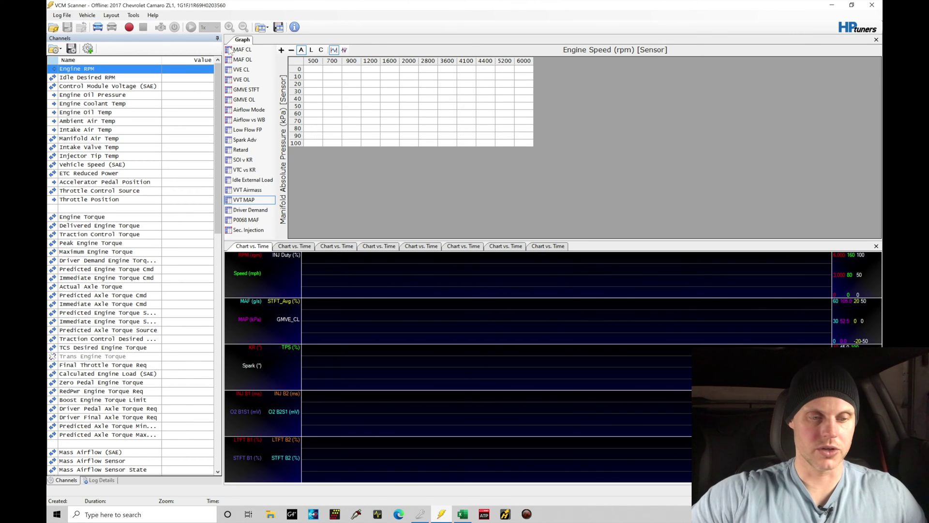
# Connect to the 2017 Camaro ZL1 and log live idle data into the VVT MAP histogram
pyautogui.click(129, 27)
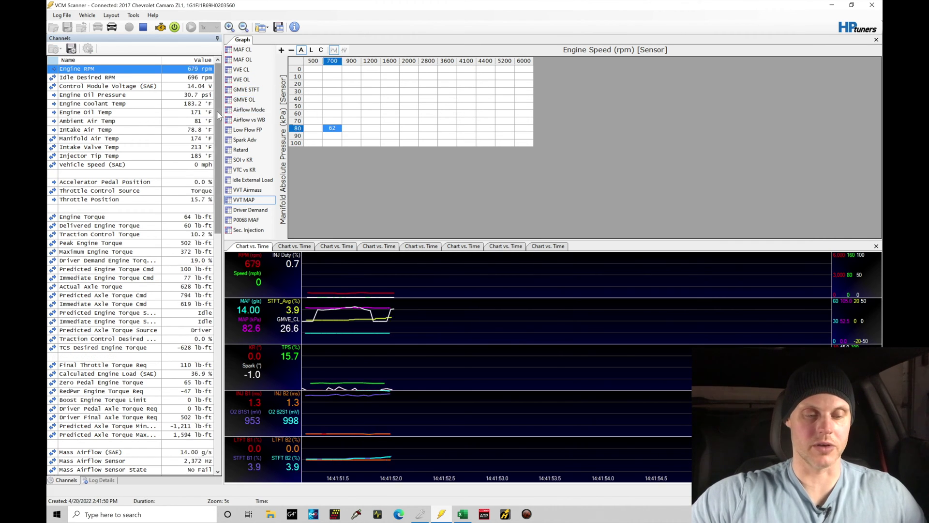
pyautogui.scroll(-3, 220, 145)
pyautogui.scroll(-1, 220, 148)
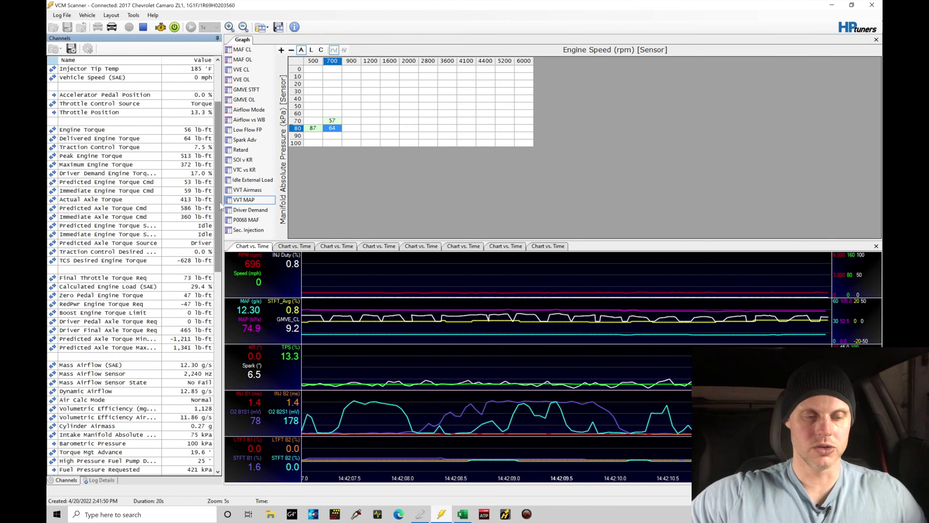
pyautogui.moveTo(219, 192); pyautogui.dragTo(222, 264)
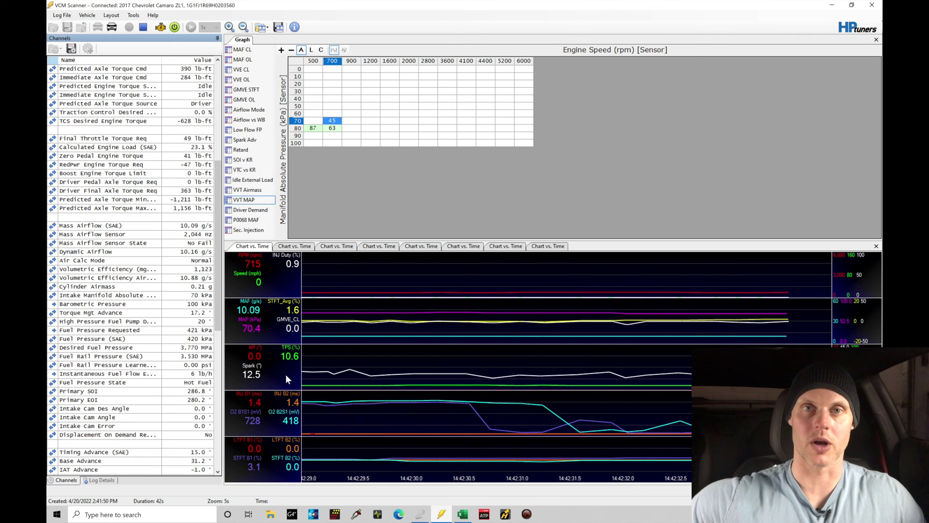
# Stop the idle log, read the recorded values at 14:42:53.5, then move to VCM Editor
pyautogui.click(217, 286)
pyautogui.moveTo(217, 286); pyautogui.dragTo(219, 231)
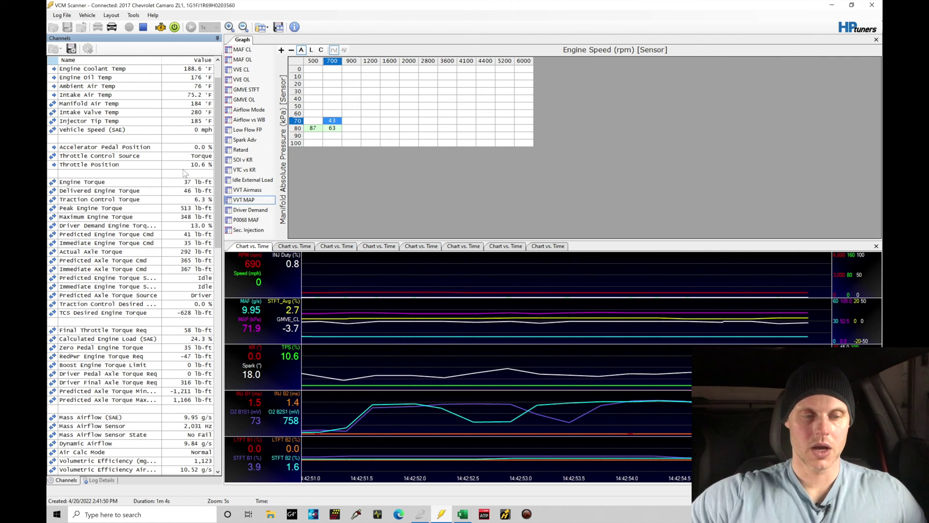
pyautogui.click(143, 27)
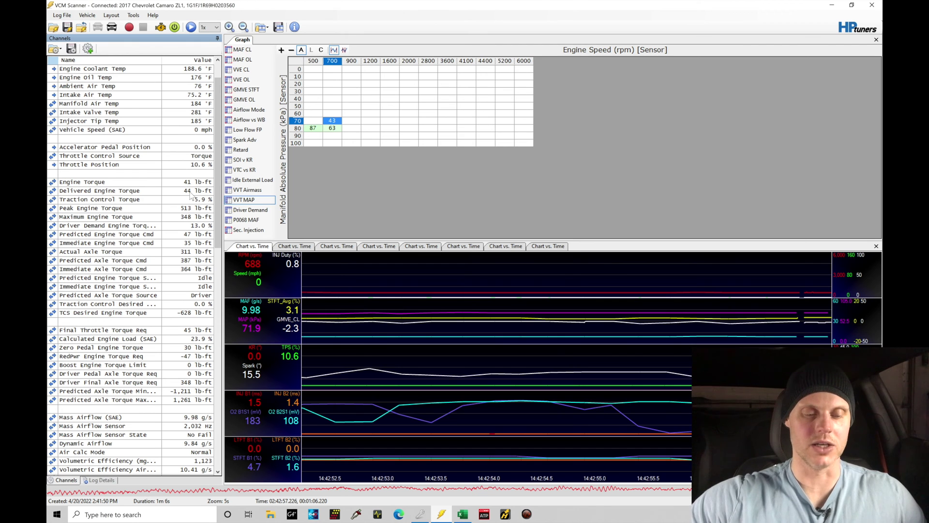
pyautogui.click(437, 338)
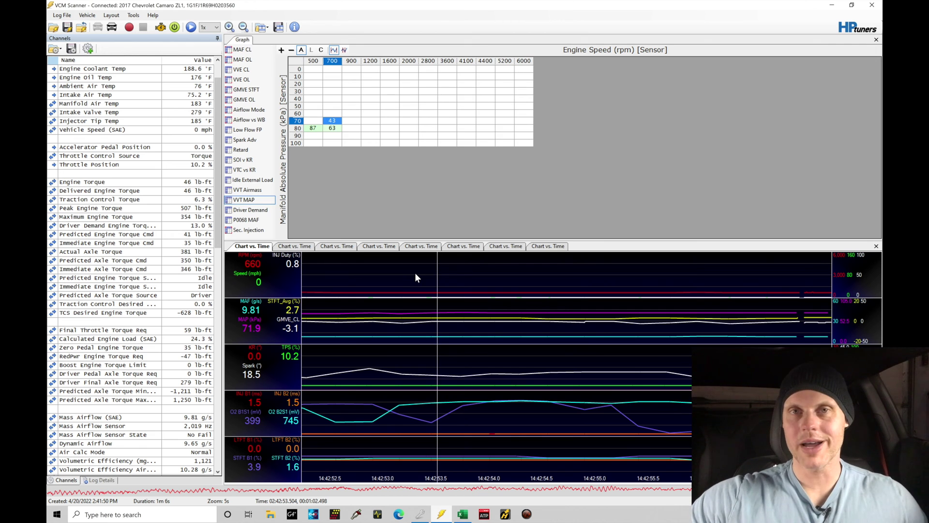
pyautogui.click(421, 514)
# Show the Engine Idle settings and the Idle Immediate Prop torque correction table
pyautogui.click(132, 41)
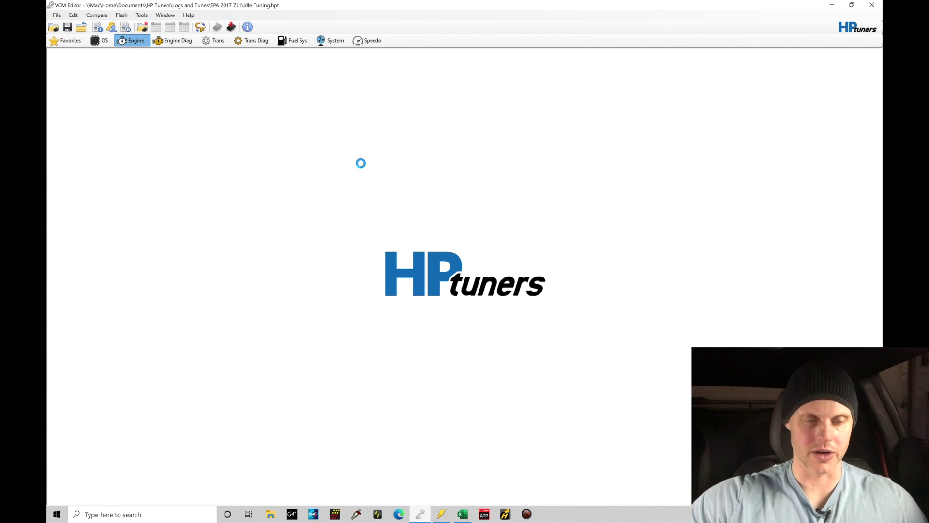
pyautogui.click(250, 76)
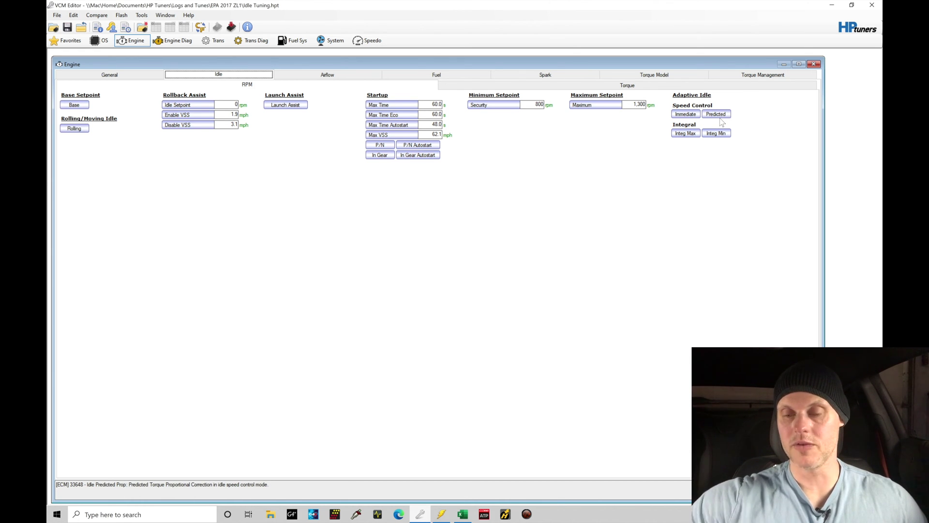
pyautogui.click(689, 117)
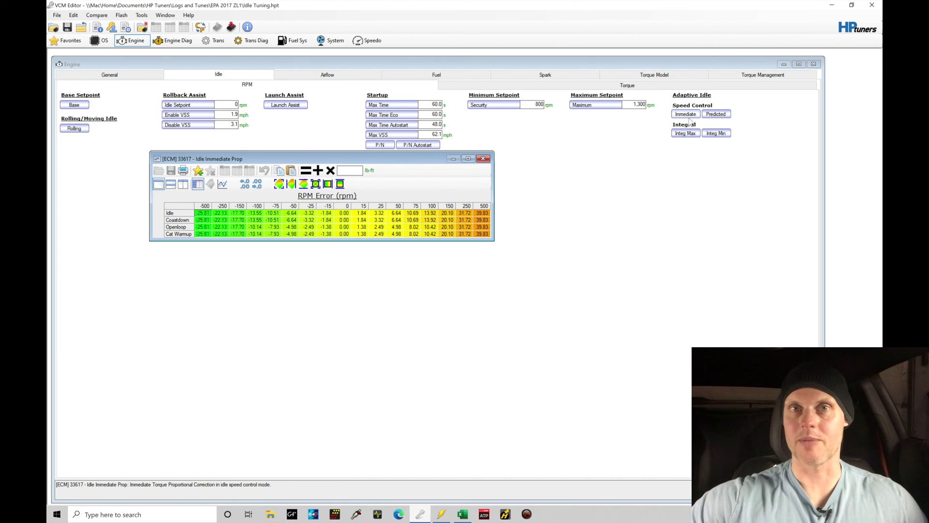
pyautogui.click(325, 213)
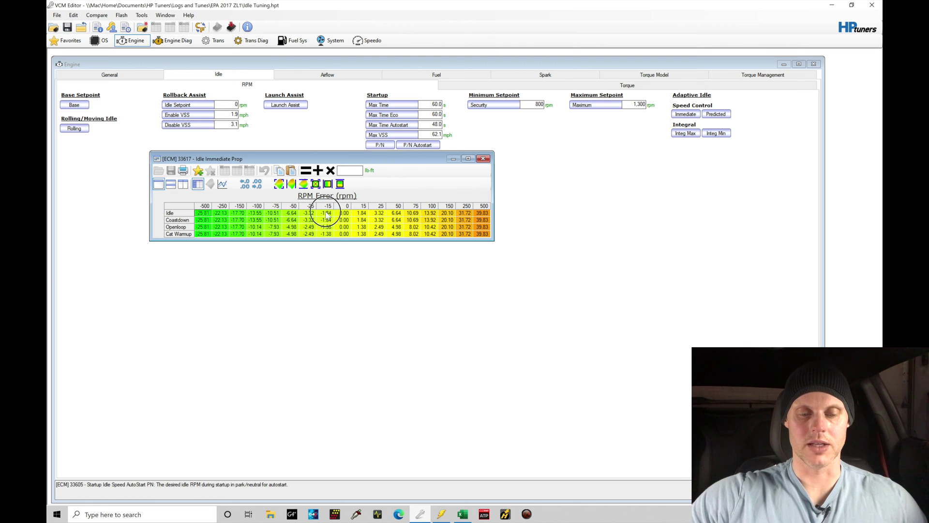
pyautogui.moveTo(327, 216); pyautogui.dragTo(325, 235)
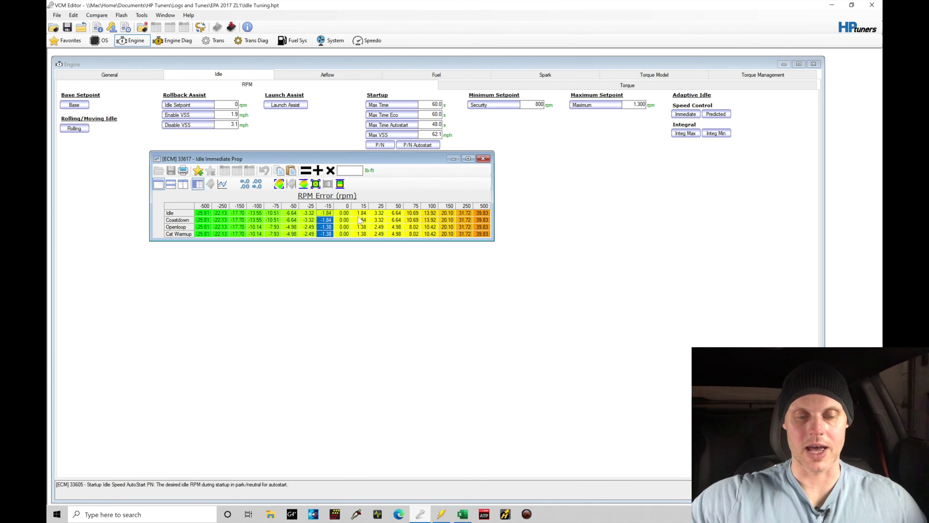
pyautogui.click(485, 160)
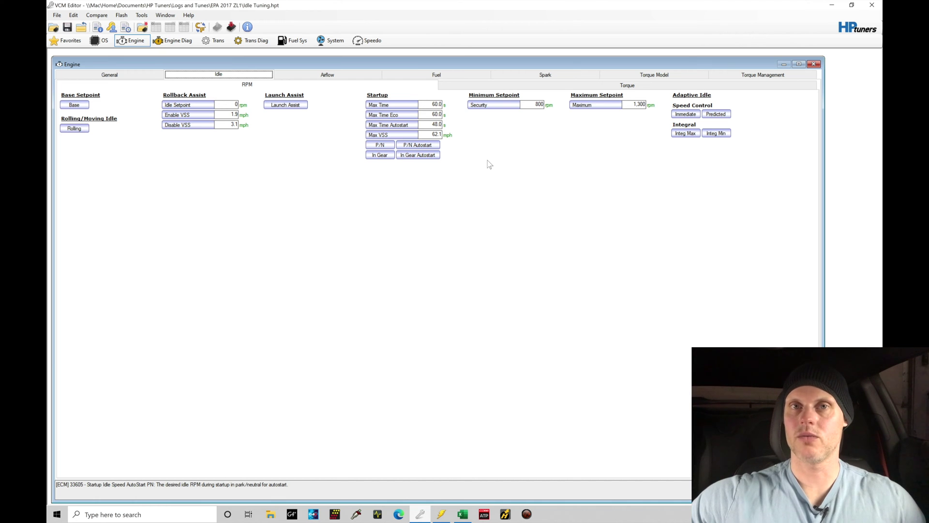
pyautogui.click(718, 116)
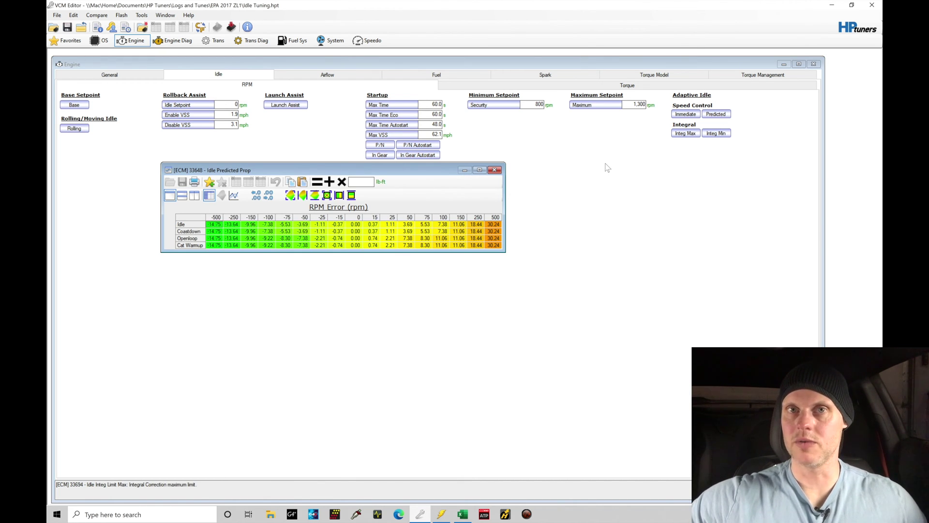
pyautogui.moveTo(337, 224); pyautogui.dragTo(369, 248)
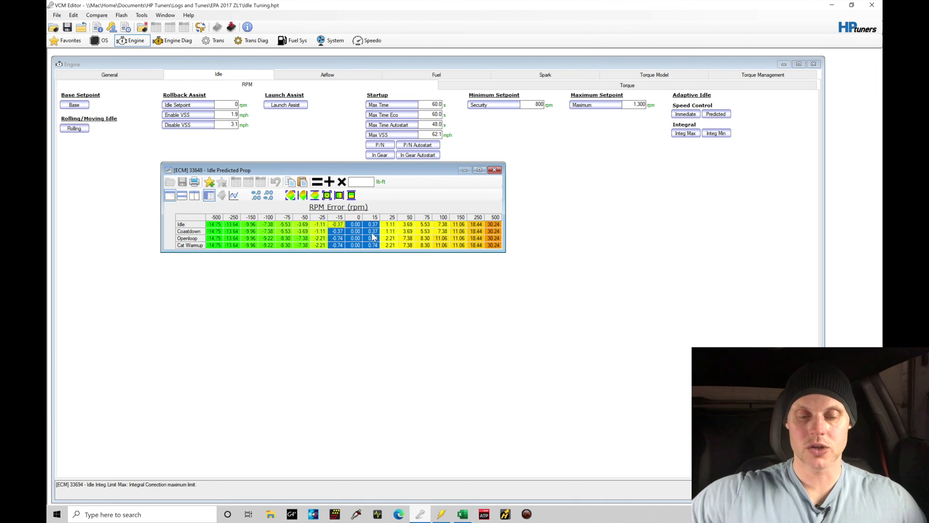
pyautogui.moveTo(320, 225); pyautogui.dragTo(384, 252)
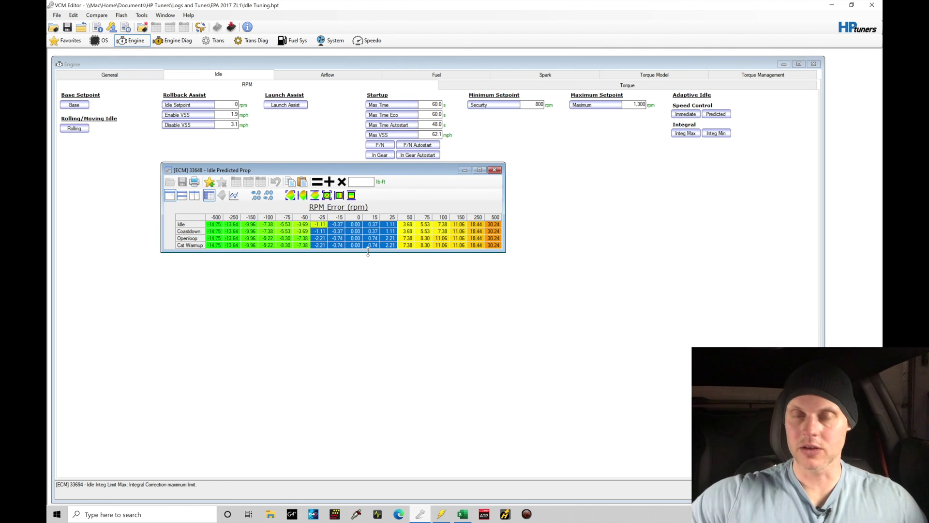
pyautogui.click(496, 171)
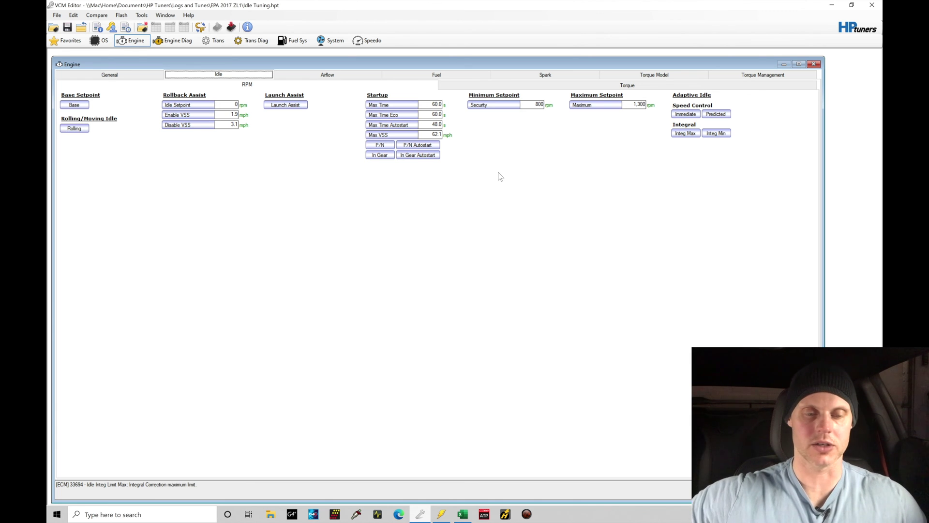
# Open the Virtual Torque tables and select airmass 100–300 at 550–750 rpm
pyautogui.click(73, 15)
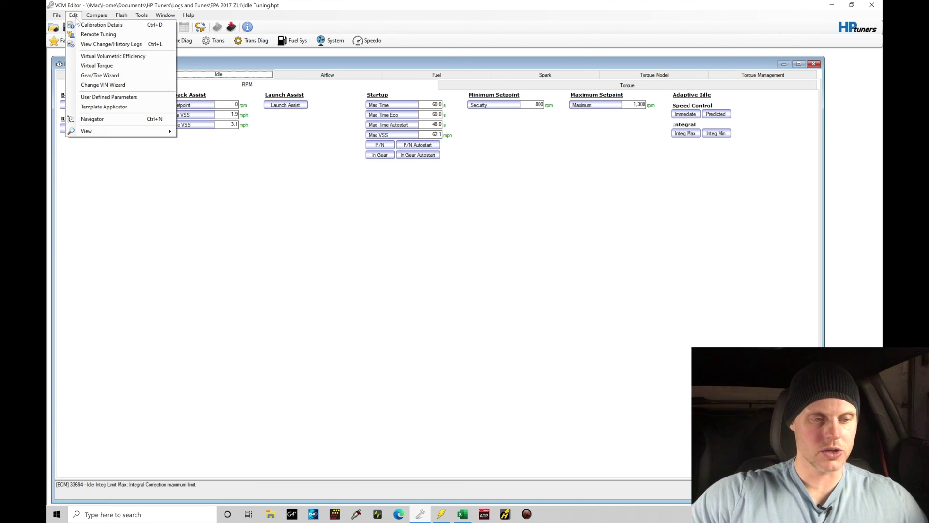
pyautogui.click(99, 65)
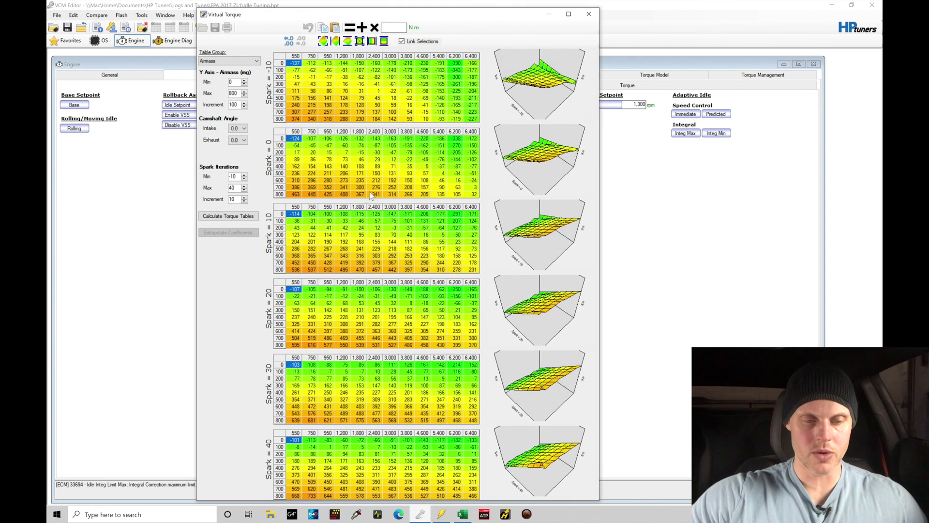
pyautogui.click(297, 71)
pyautogui.moveTo(299, 75); pyautogui.dragTo(315, 84)
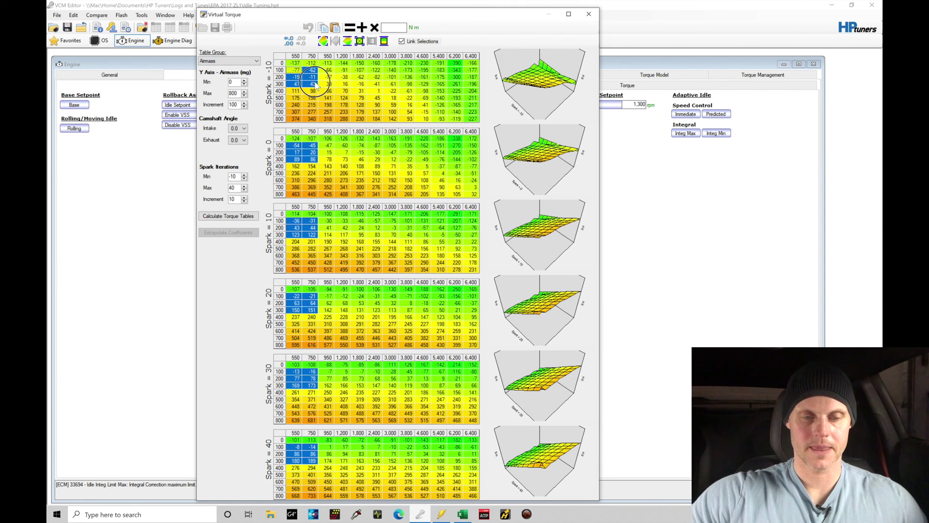
# Multiply the selected cells by 0.7 and extrapolate the coefficients across all tables
pyautogui.click(398, 29)
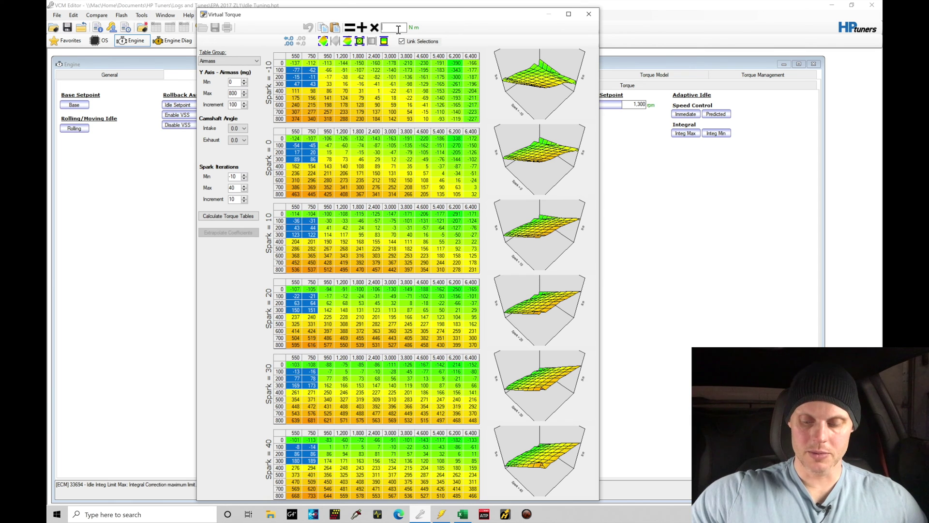
pyautogui.write('0.7')
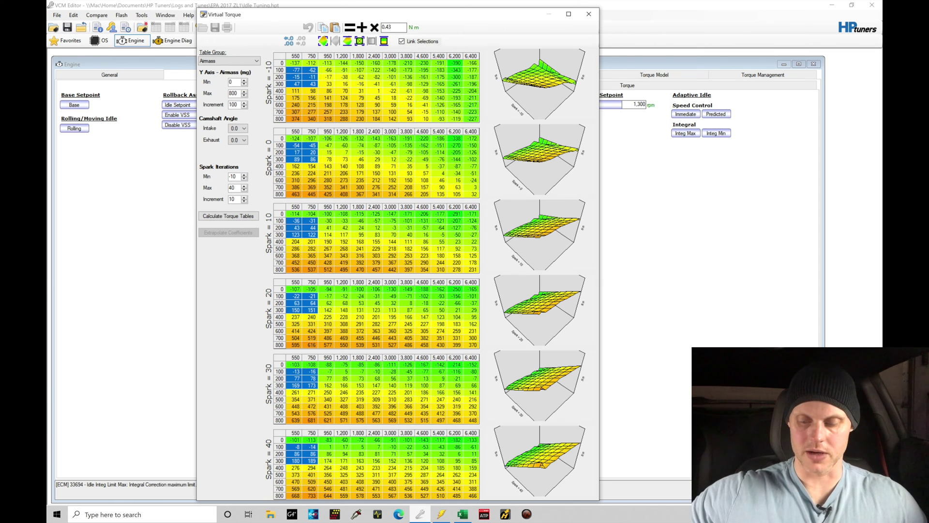
pyautogui.click(374, 27)
pyautogui.click(244, 232)
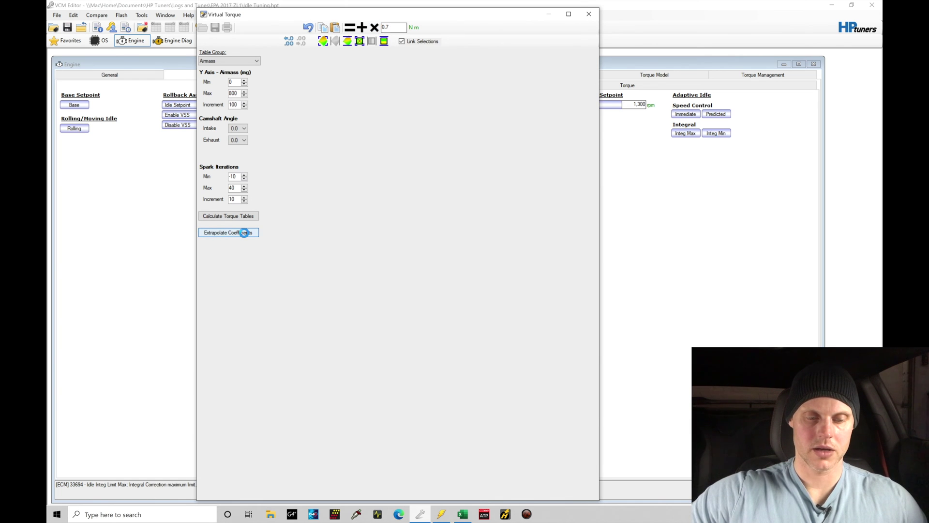
pyautogui.click(255, 60)
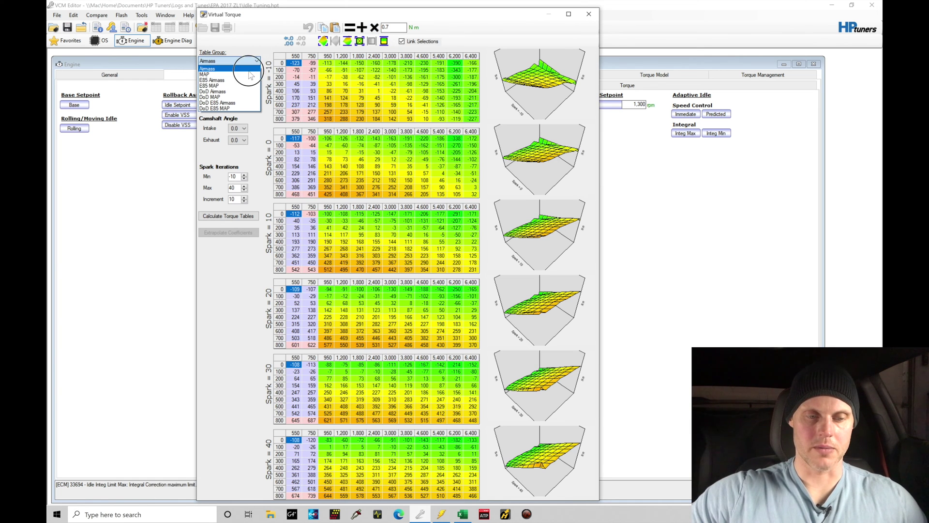
# In the MAP group, multiply the 550–750 rpm, 60–80 kPa cells by 0.7 and extrapolate
pyautogui.click(253, 74)
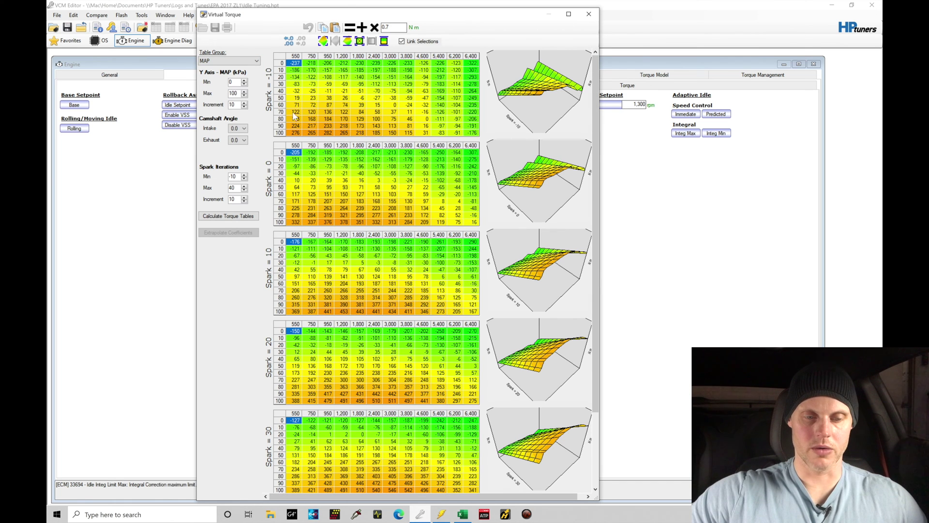
pyautogui.moveTo(296, 105); pyautogui.dragTo(312, 119)
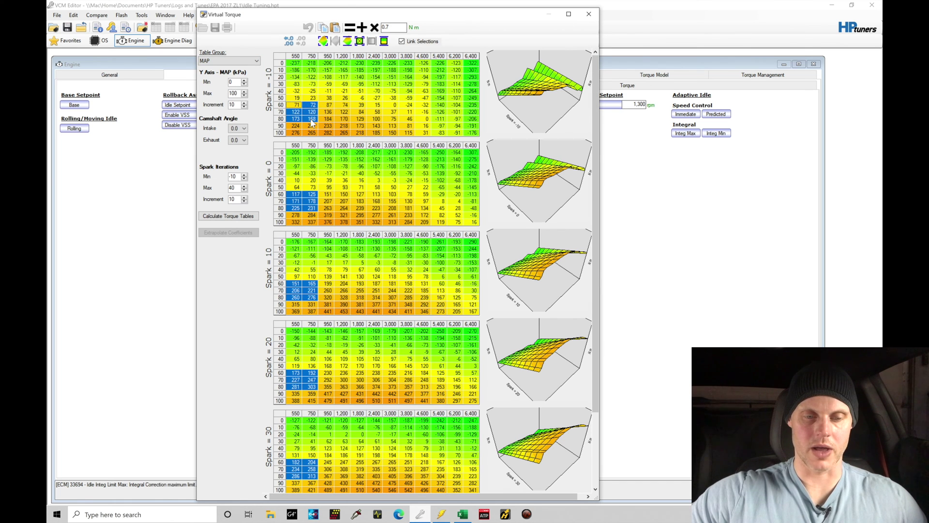
pyautogui.click(375, 27)
pyautogui.click(375, 85)
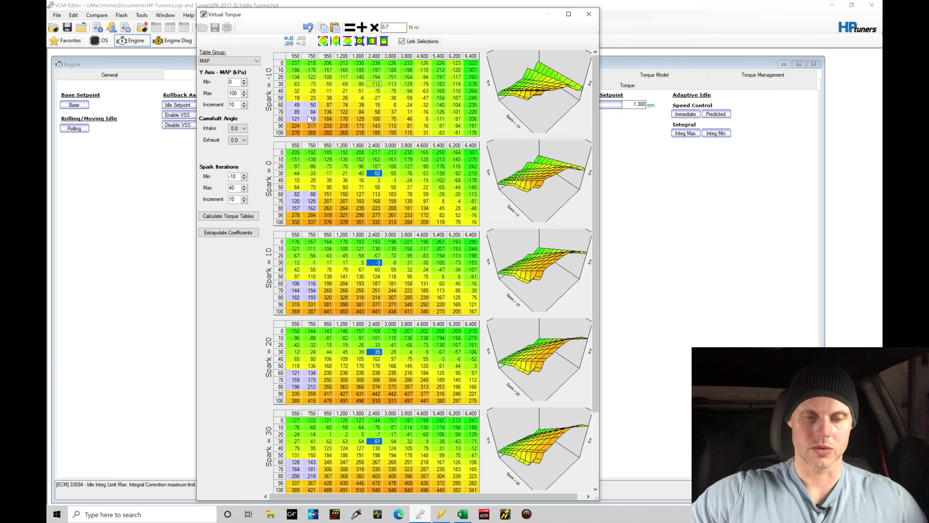
pyautogui.click(238, 231)
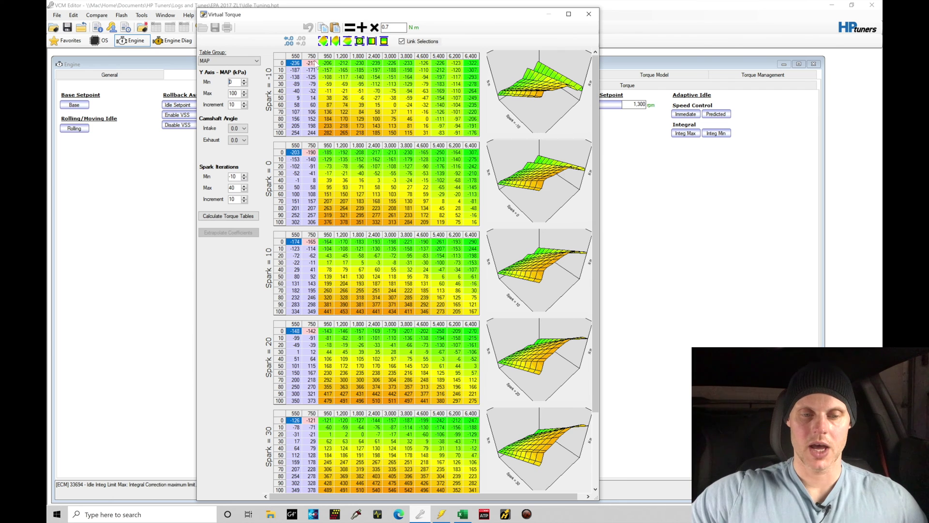
# Interpolate the 750–1200 rpm columns between their horizontal bounds
pyautogui.moveTo(311, 63); pyautogui.dragTo(342, 133)
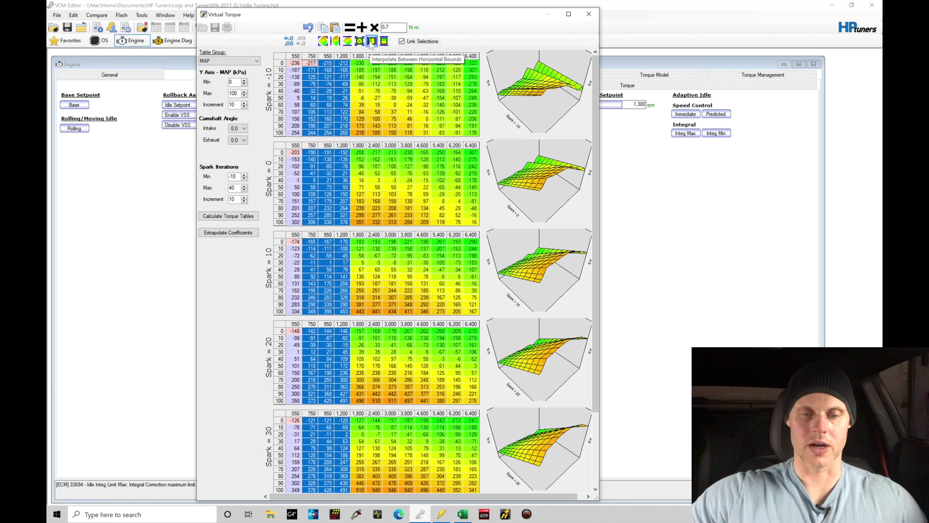
pyautogui.click(371, 41)
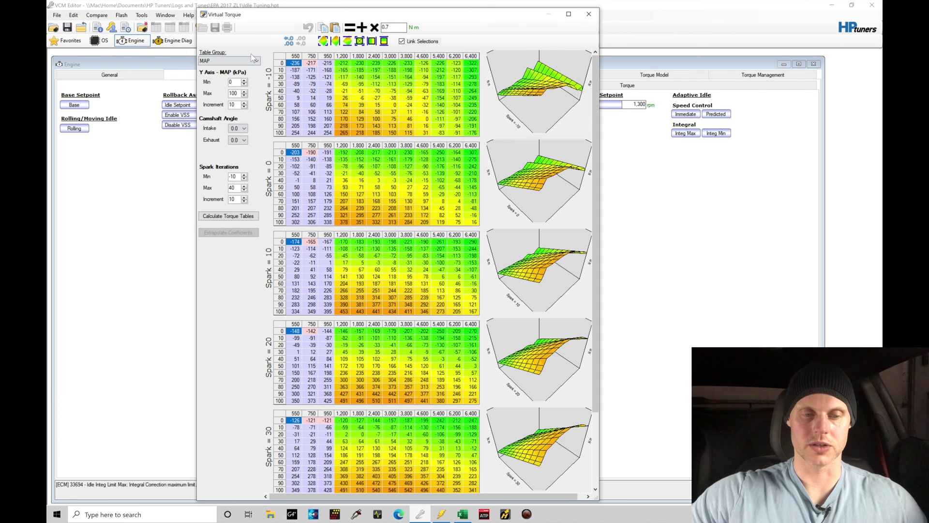
pyautogui.click(252, 60)
# Interpolate the Airmass 750–1200 rpm block, extrapolate coefficients, and close the Virtual Torque window
pyautogui.click(245, 68)
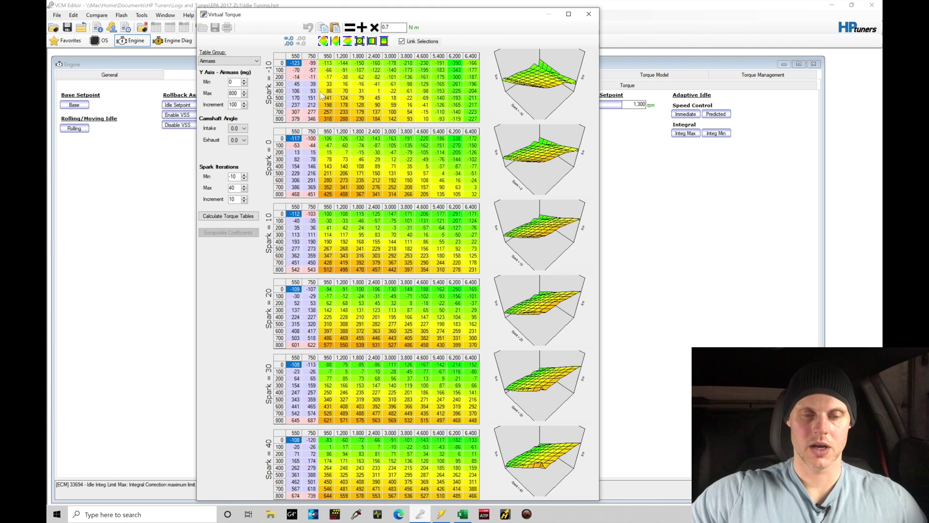
pyautogui.click(329, 92)
pyautogui.moveTo(312, 63); pyautogui.dragTo(342, 119)
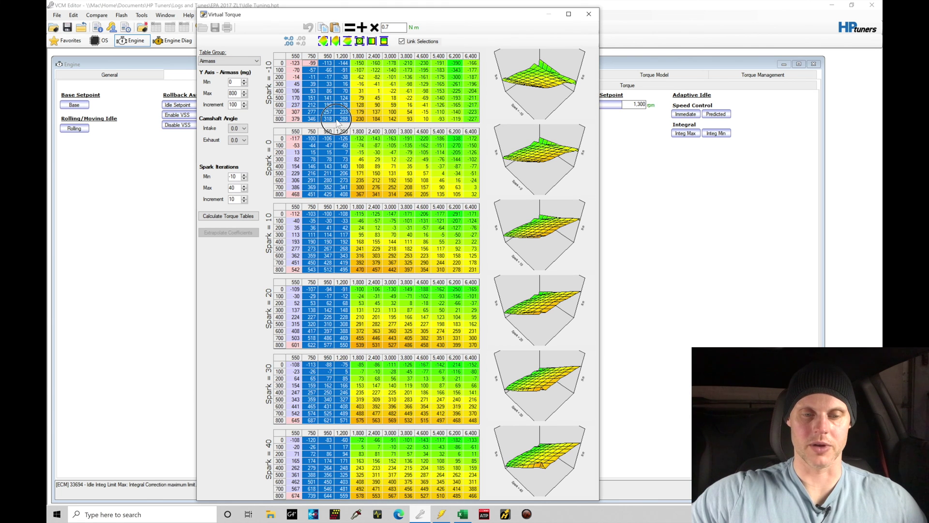
pyautogui.click(371, 41)
pyautogui.click(374, 84)
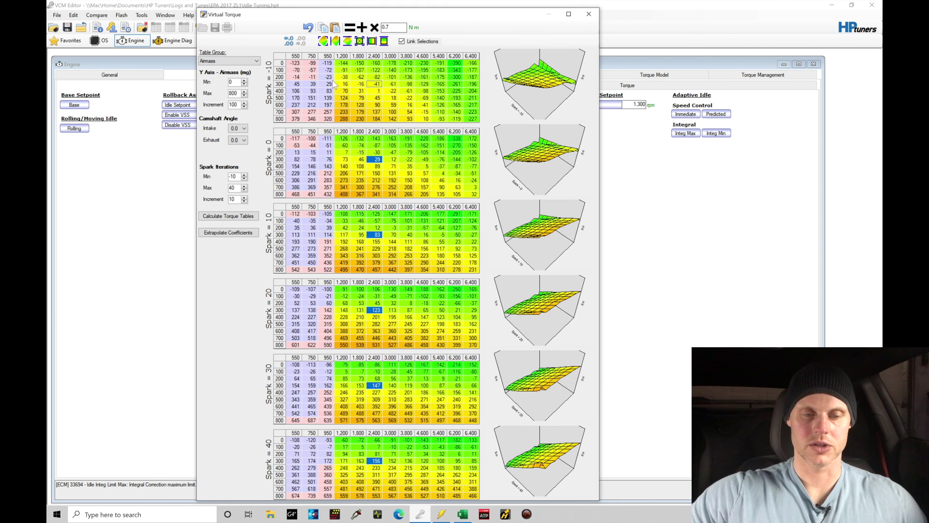
pyautogui.click(243, 234)
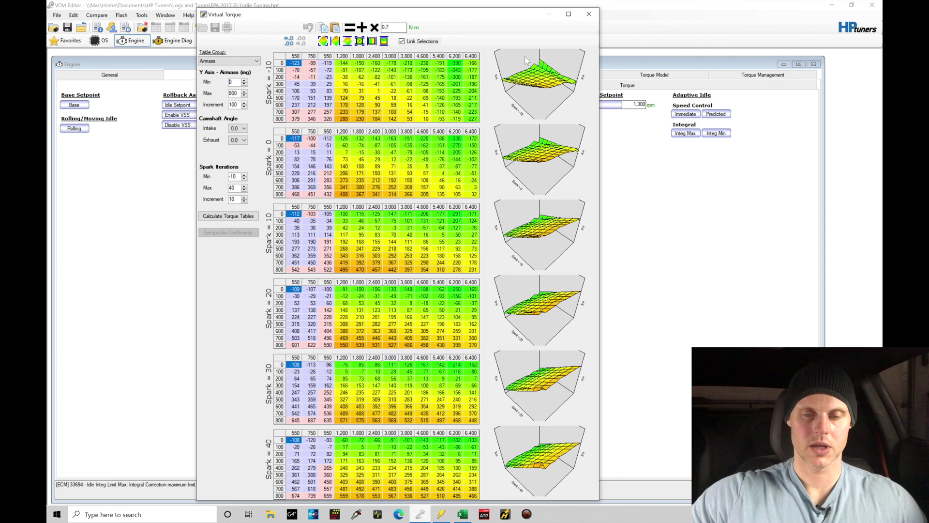
pyautogui.click(589, 14)
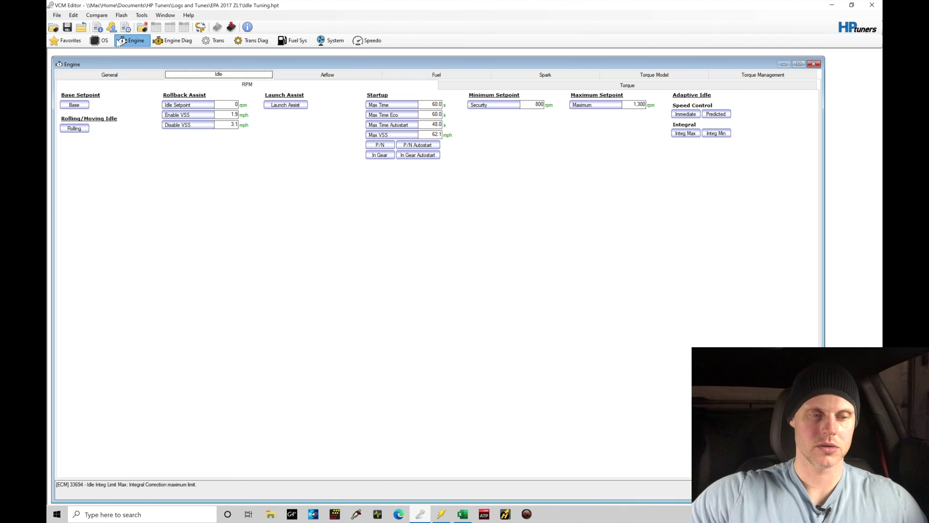
# Save Idle Tuning.hpt, disconnect VCM Scanner, and bring up Write Vehicle in VCM Editor
pyautogui.click(57, 15)
pyautogui.click(81, 47)
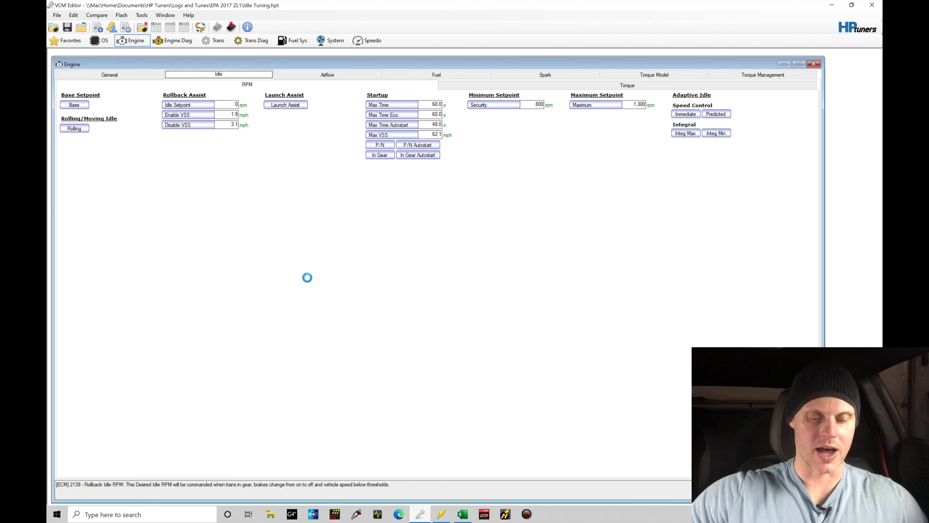
pyautogui.click(441, 514)
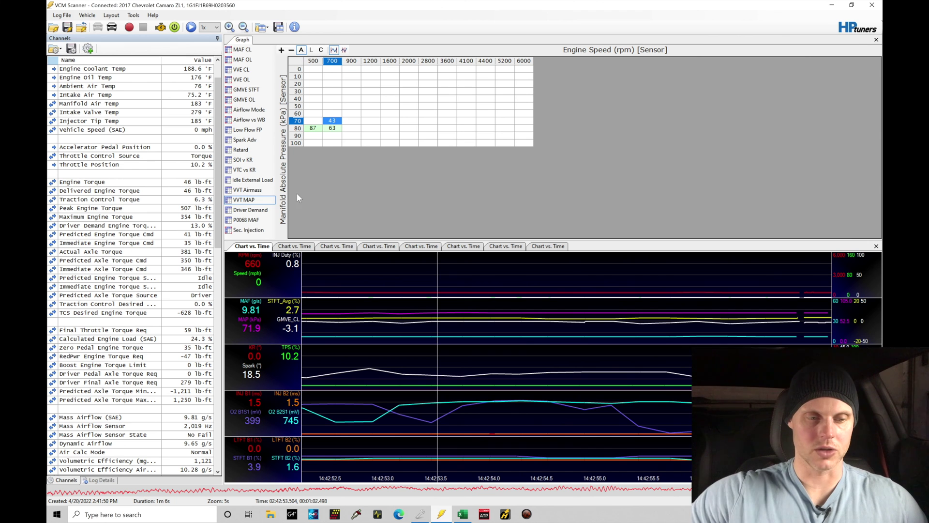
pyautogui.click(112, 28)
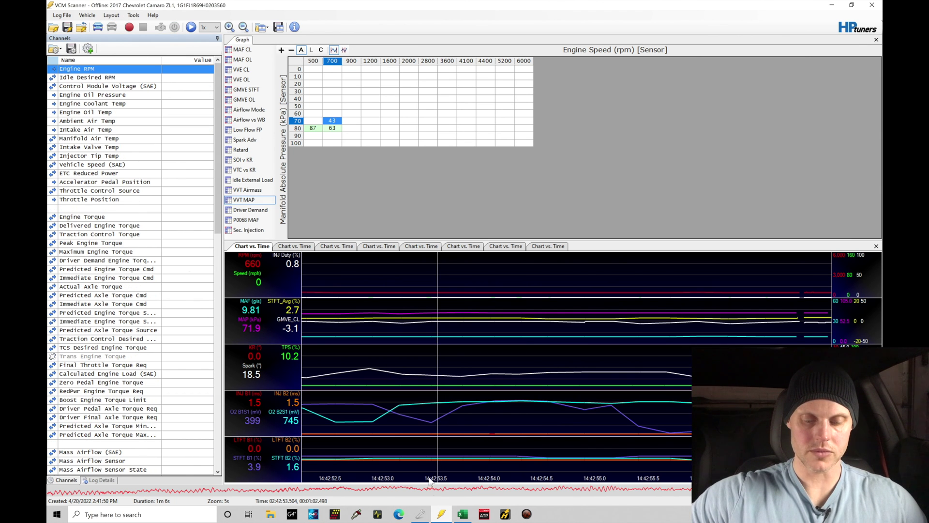
pyautogui.click(419, 514)
pyautogui.click(231, 28)
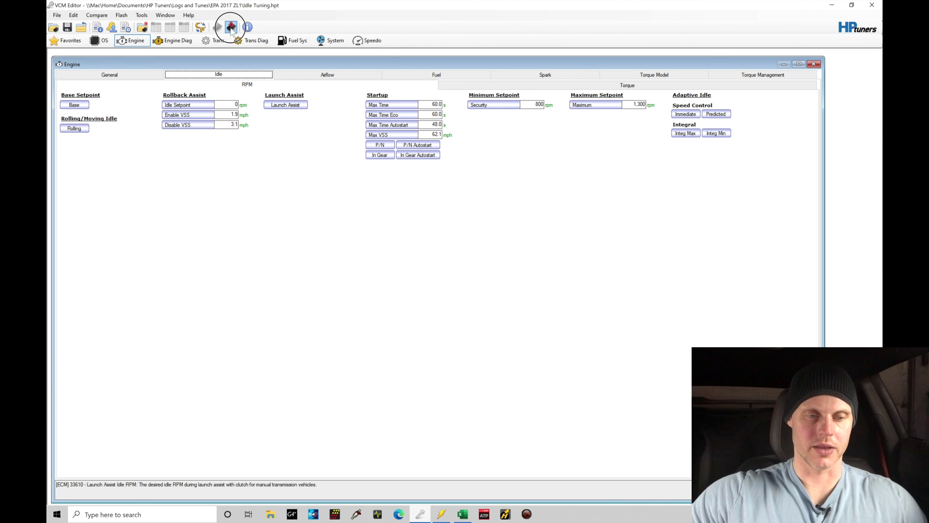